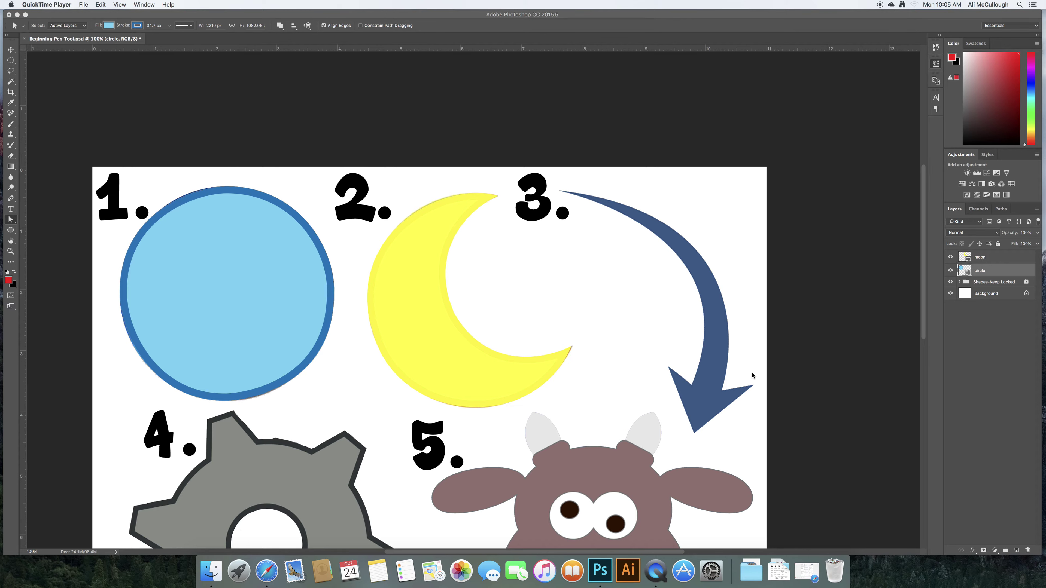
- Add a new layer above the moon layer and name it "arrow"
click(985, 257)
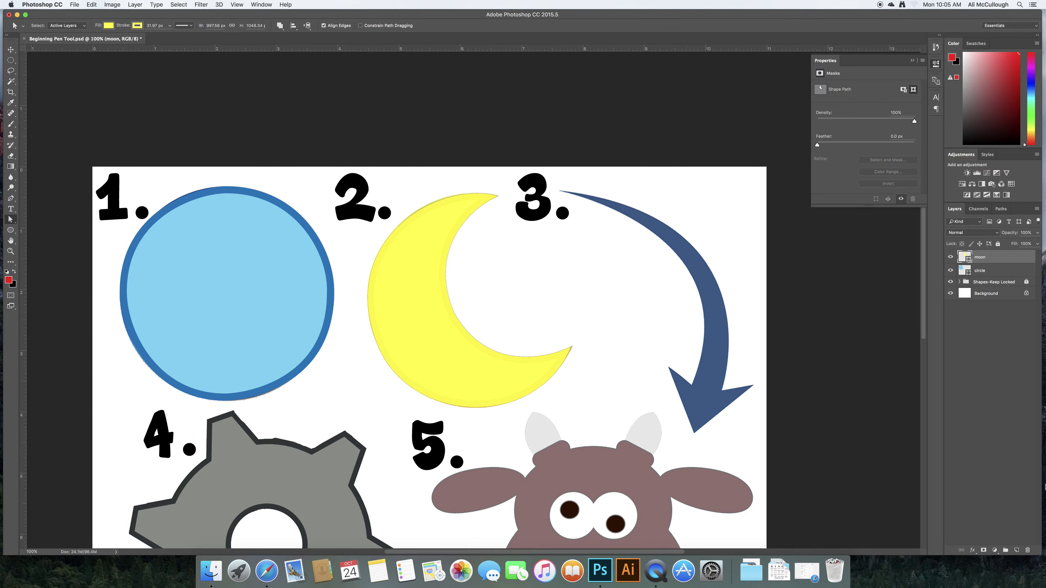
click(1015, 550)
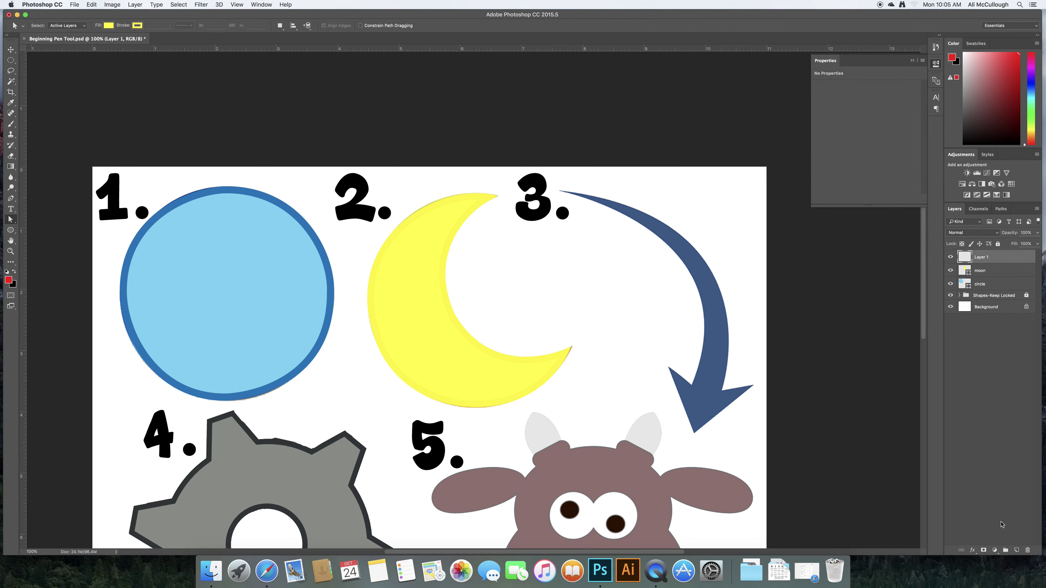
click(1016, 550)
key(Delete)
text(arrow)
key(Return)
key(super+minus)
key(super+plus)
key(super+plus)
key(super+plus)
drag(582, 287, 578, 257)
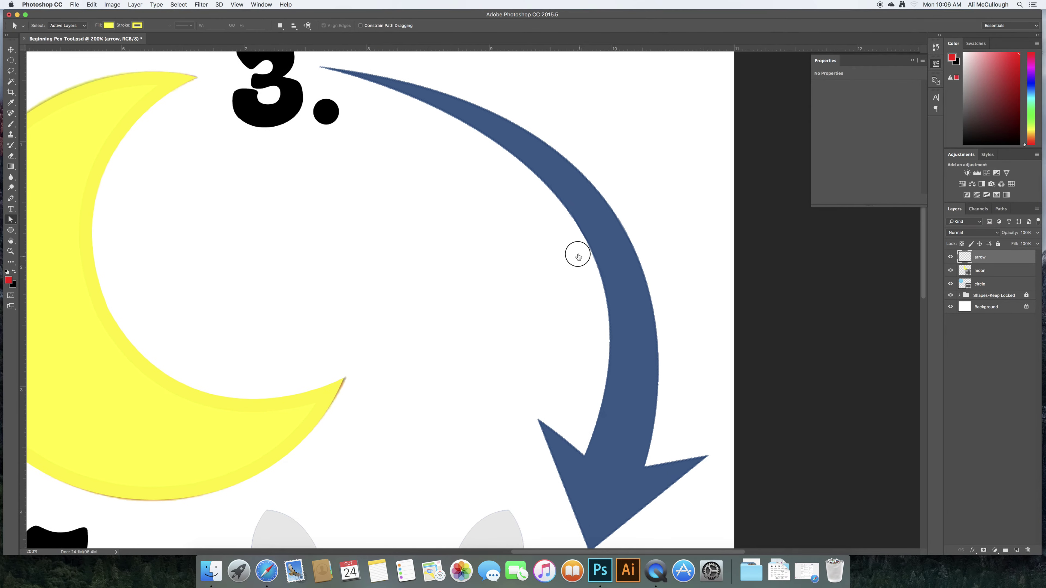
key(super+minus)
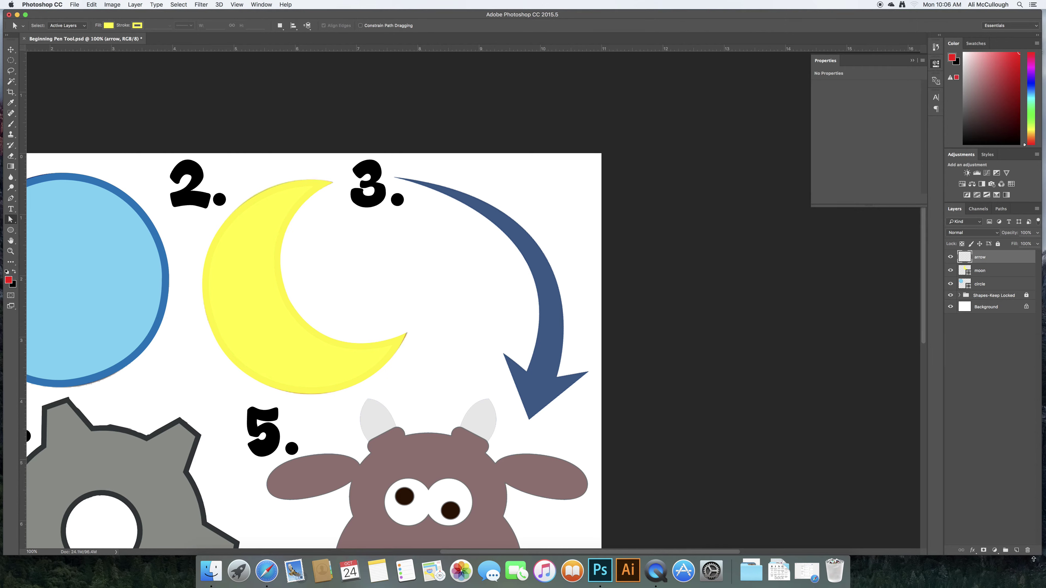
- On a new layer, paint red brush dots marking the blue arrow's tail tip and the five corners of its head
click(1016, 550)
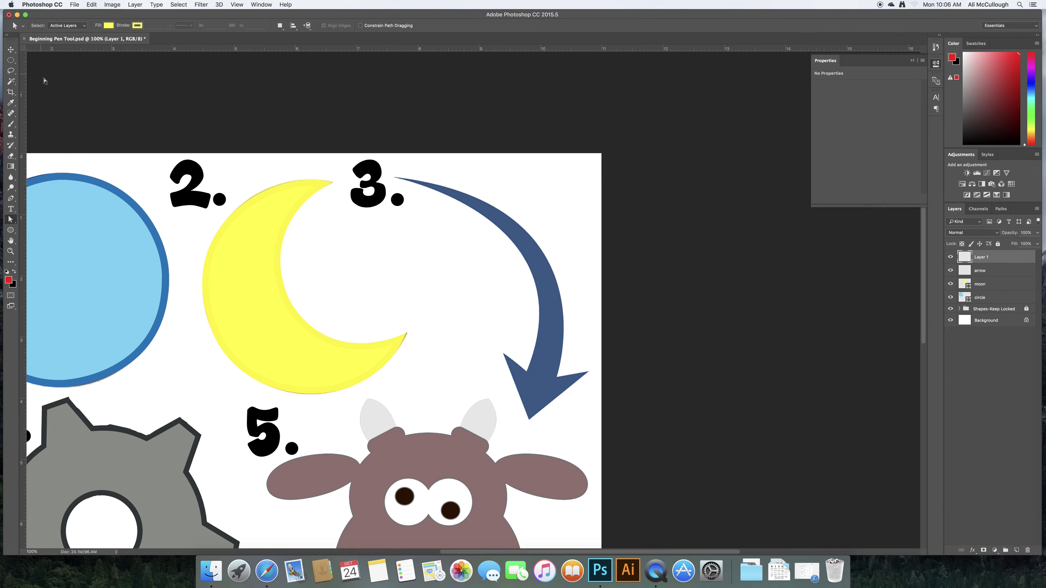
click(11, 124)
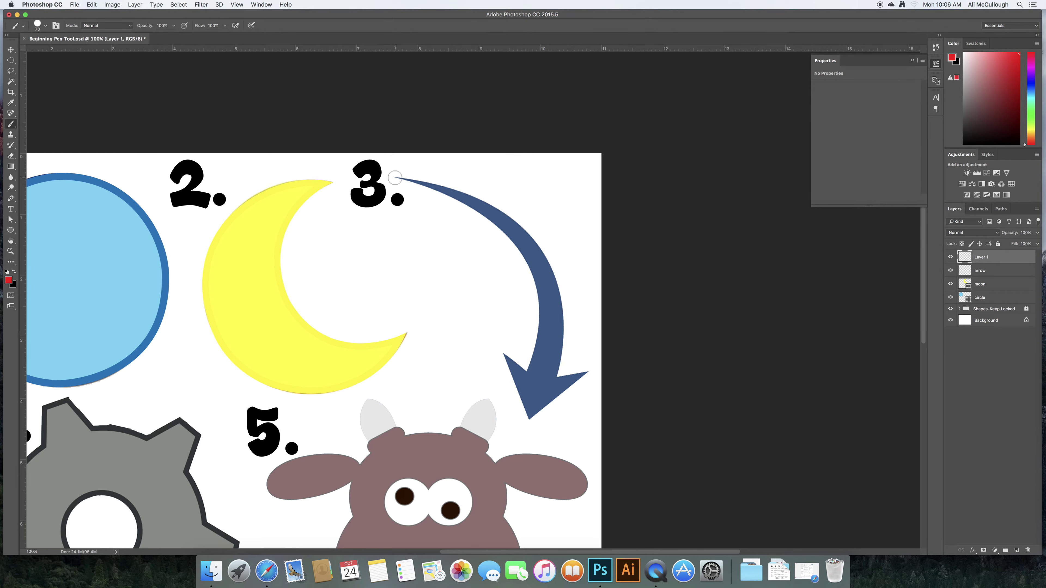
click(395, 178)
click(555, 375)
click(587, 370)
click(527, 421)
click(500, 351)
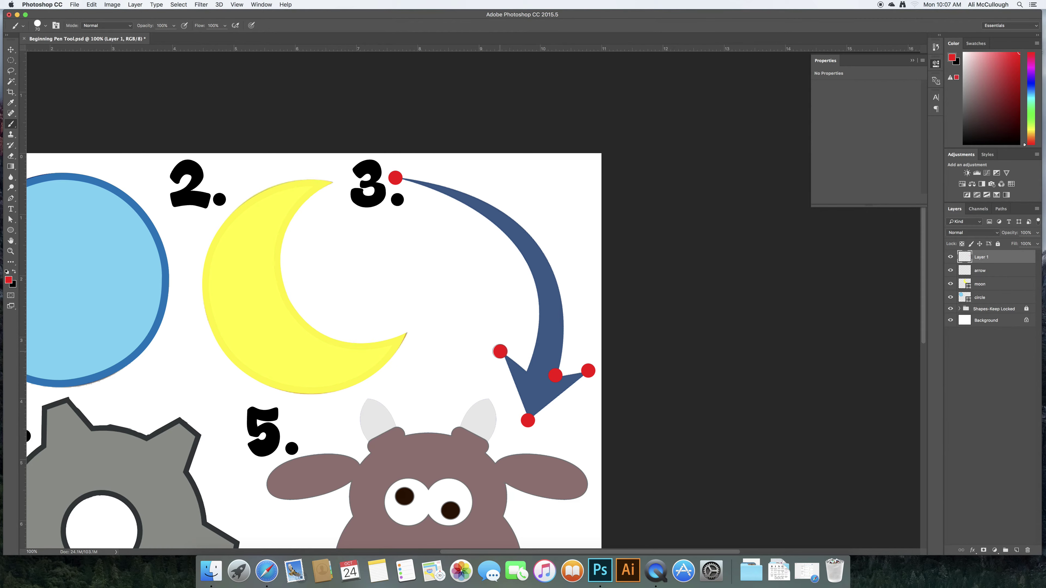
scroll(497, 350, down, 15)
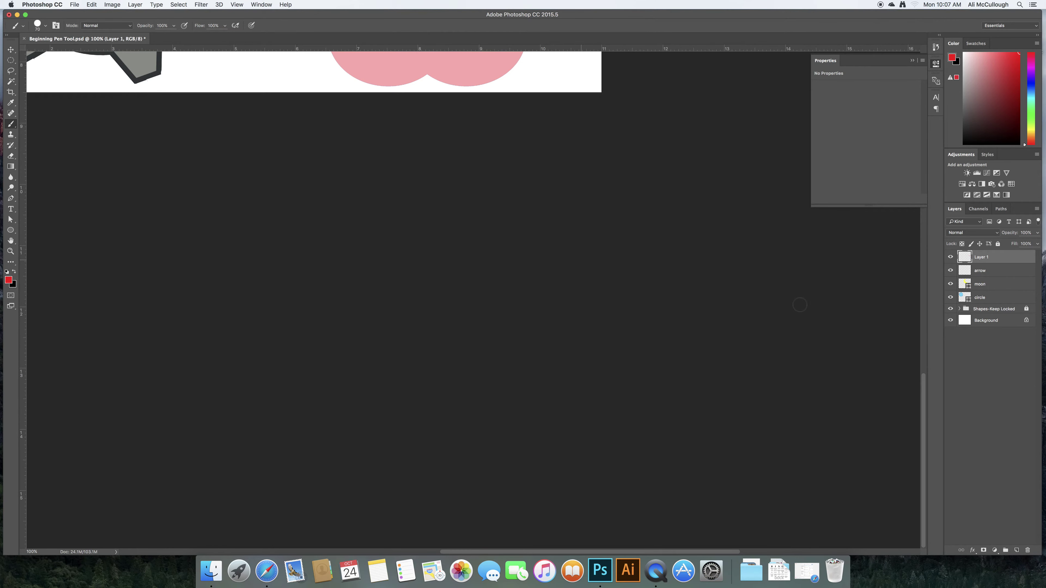
drag(923, 387, 924, 239)
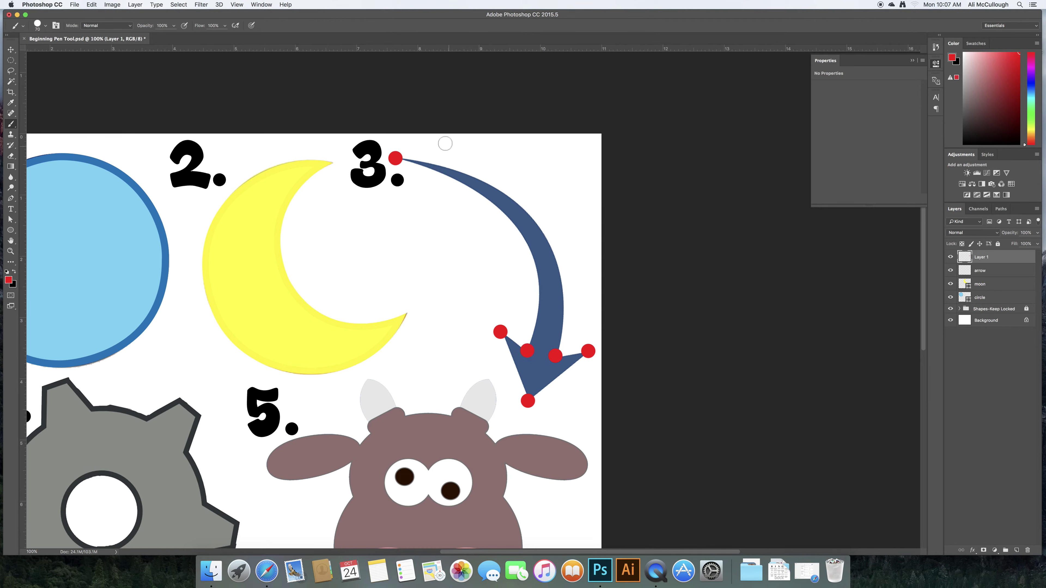
click(400, 162)
- Delete the layer holding the red marker dots
click(1027, 551)
click(578, 182)
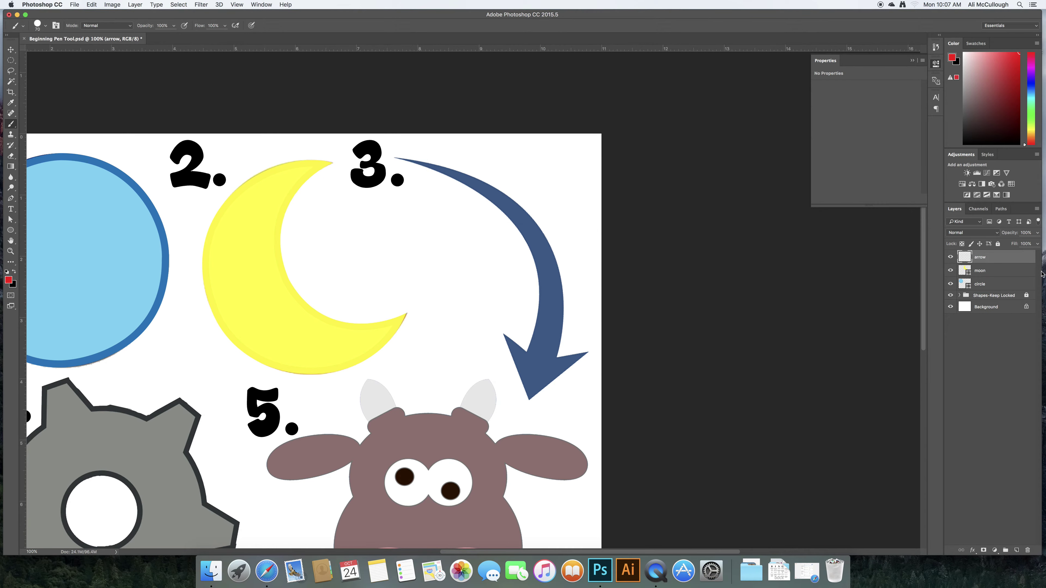
- Set up the Pen tool with a green stroke for tracing on the arrow layer
click(9, 201)
click(105, 26)
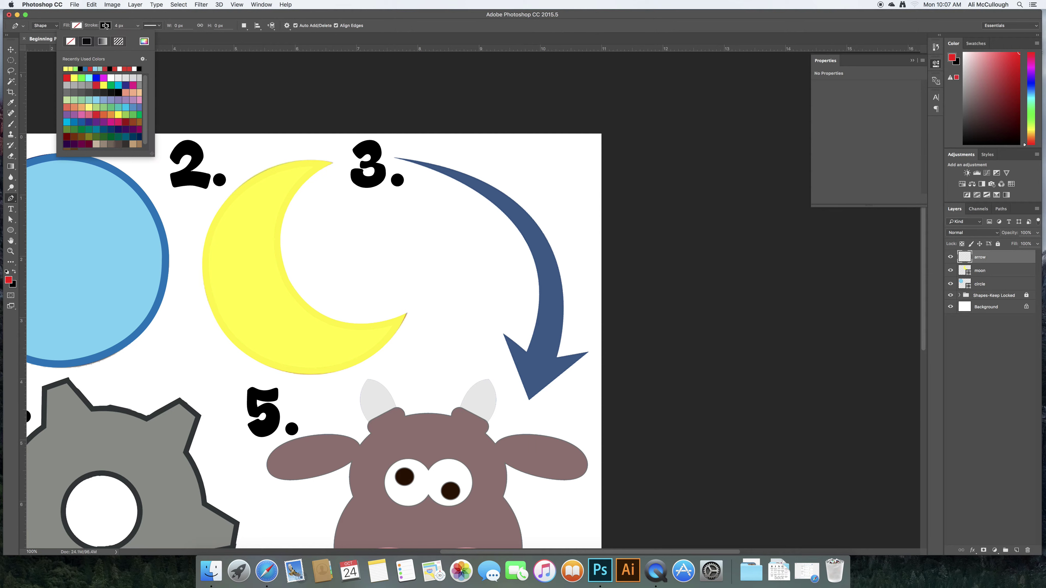
click(142, 114)
click(97, 15)
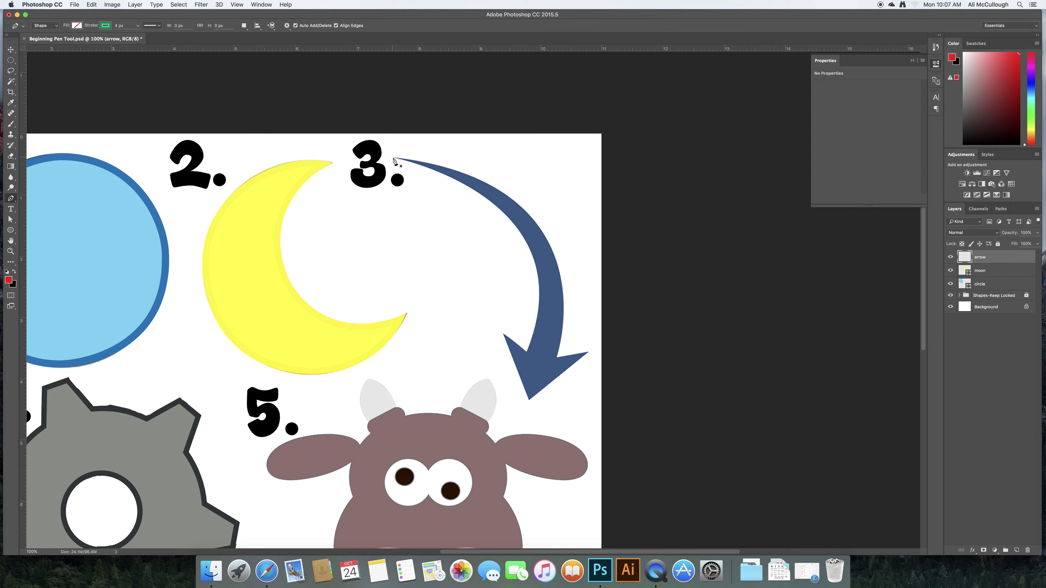
- Trace the arrow with smooth anchors at the tail tip and right inner notch, and corner anchors at the arrowhead's three outer points
mouse_move(395, 159)
mouse_down()
mouse_move(500, 180)
mouse_move(560, 262)
mouse_move(561, 325)
mouse_move(448, 170)
mouse_move(406, 160)
mouse_up()
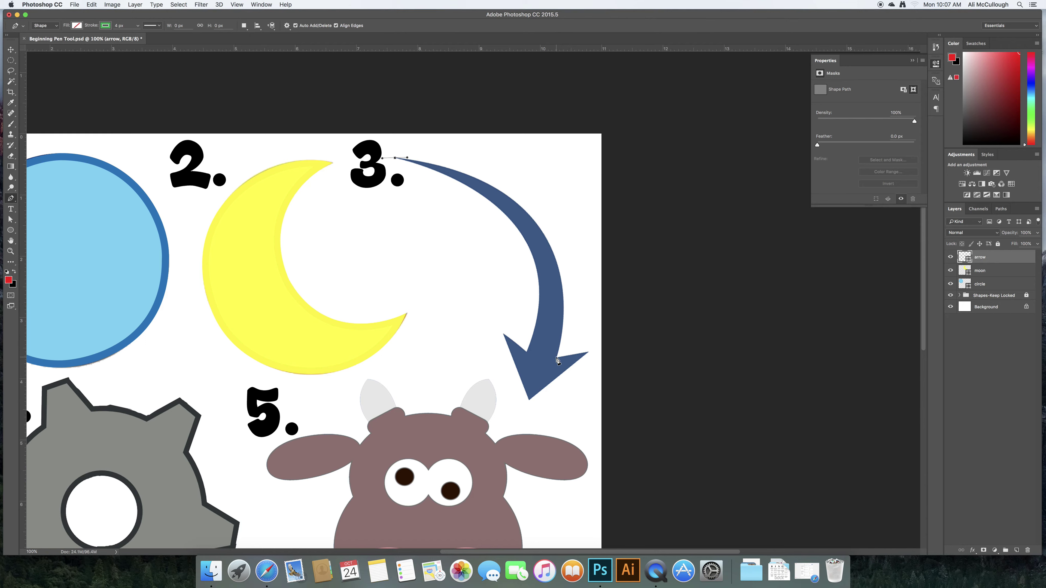
mouse_move(555, 357)
mouse_down()
mouse_move(553, 373)
mouse_move(591, 354)
mouse_move(554, 369)
mouse_move(553, 406)
mouse_up()
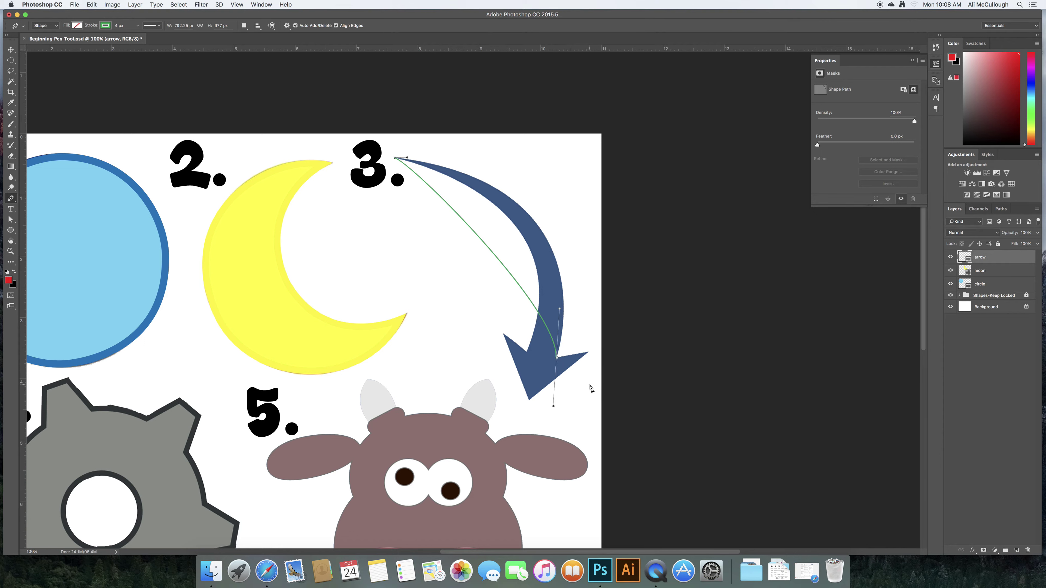
key(super+equal)
key(super+equal)
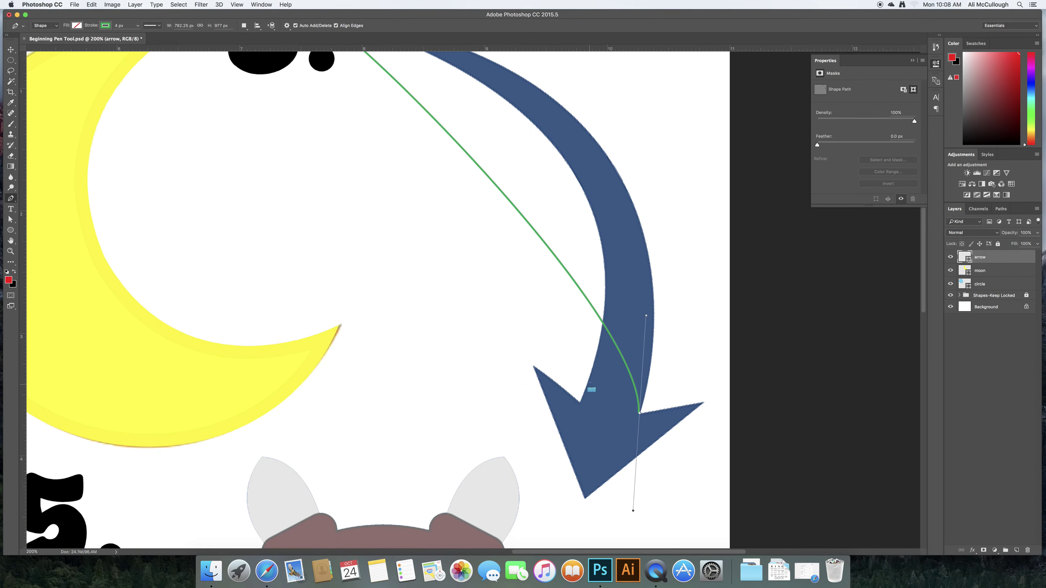
scroll(581, 340, down, 5)
scroll(580, 340, right, 5)
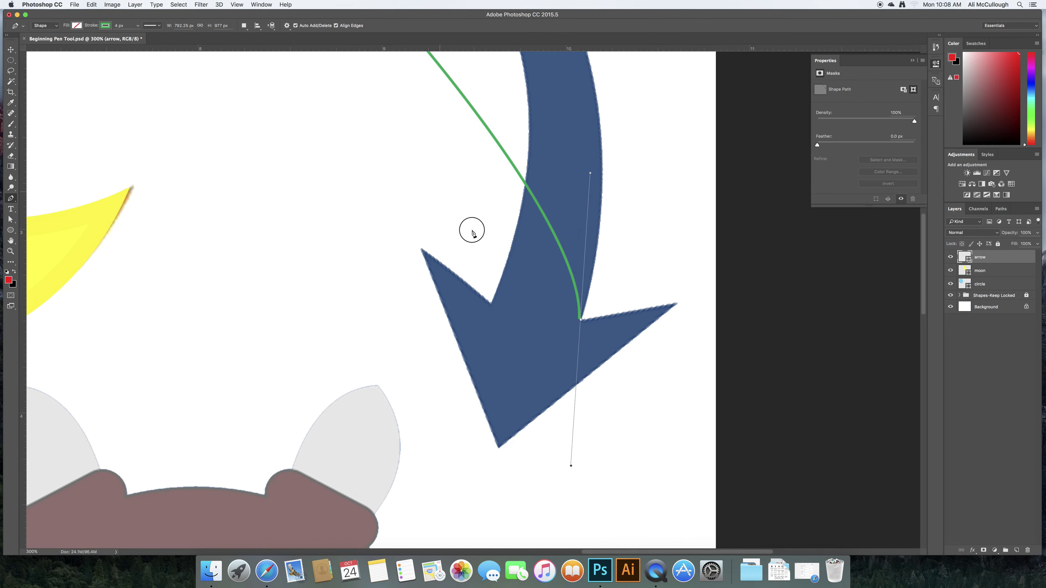
click(675, 304)
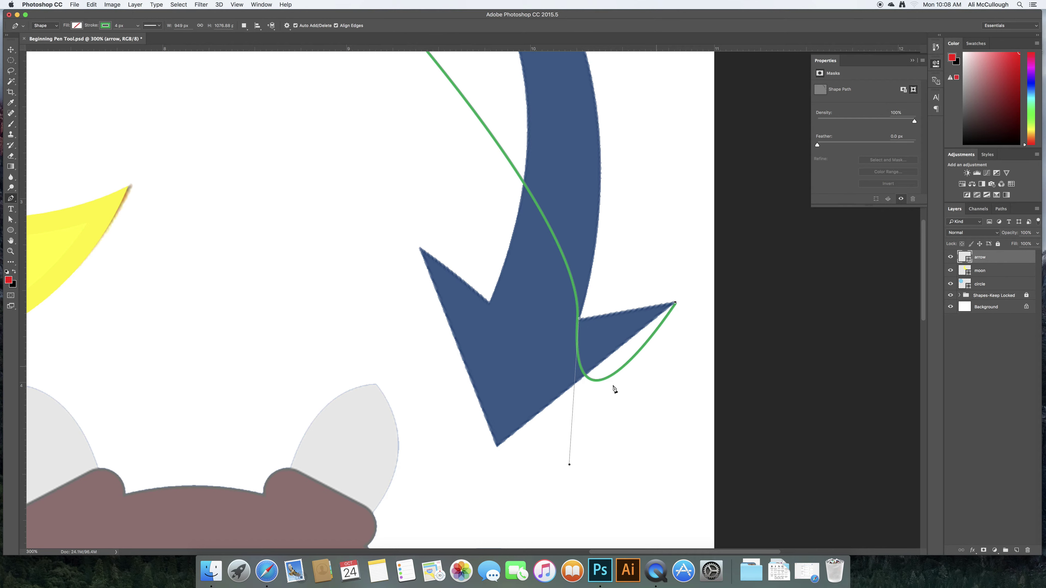
click(498, 449)
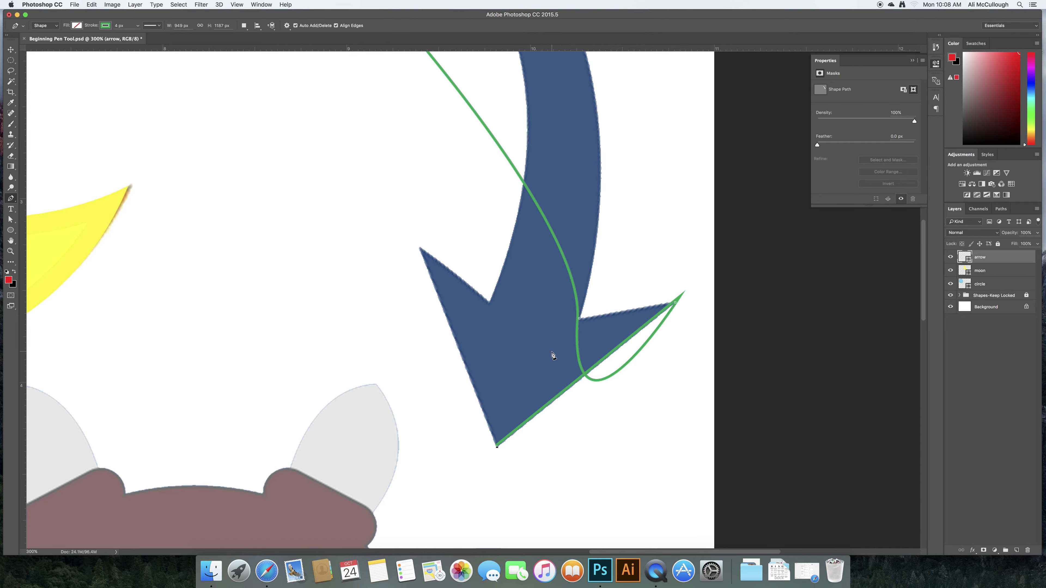
click(421, 249)
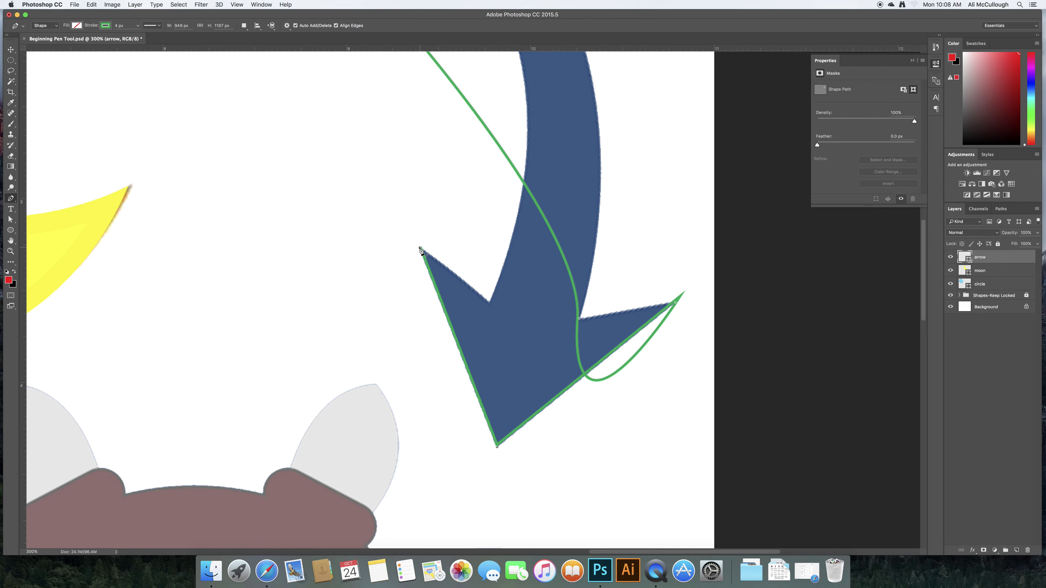
- Add a smooth anchor at the arrowhead's left inner notch and close the path at the tail tip
scroll(421, 250, right, 3)
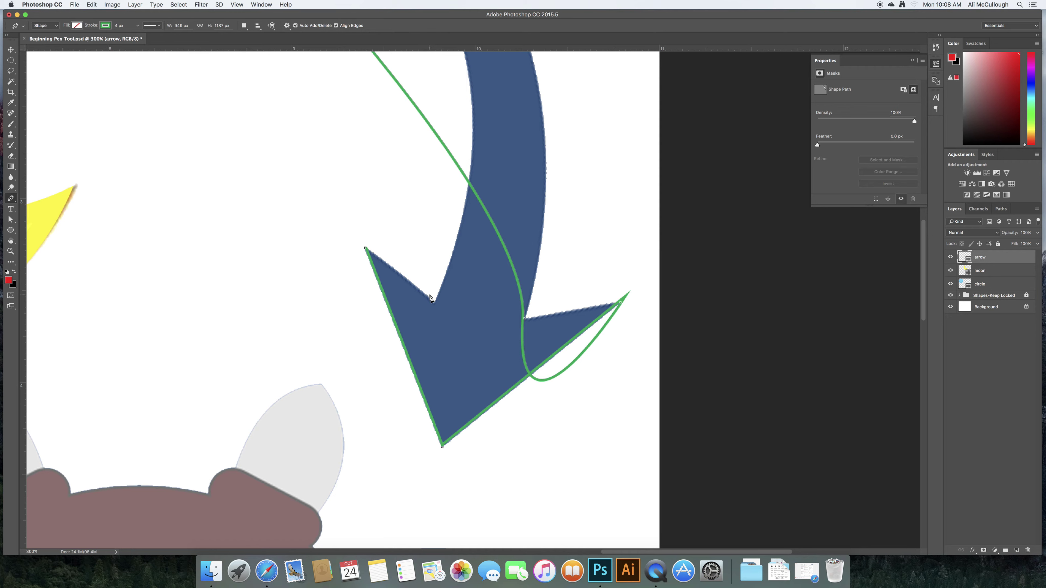
drag(435, 303, 442, 290)
key(super+minus)
key(super+minus)
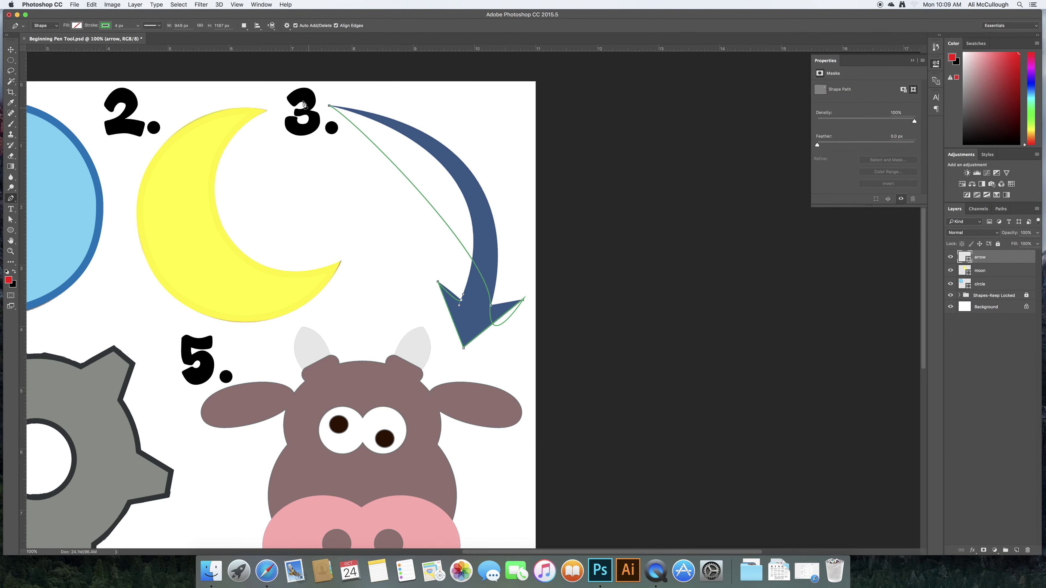
key(super+plus)
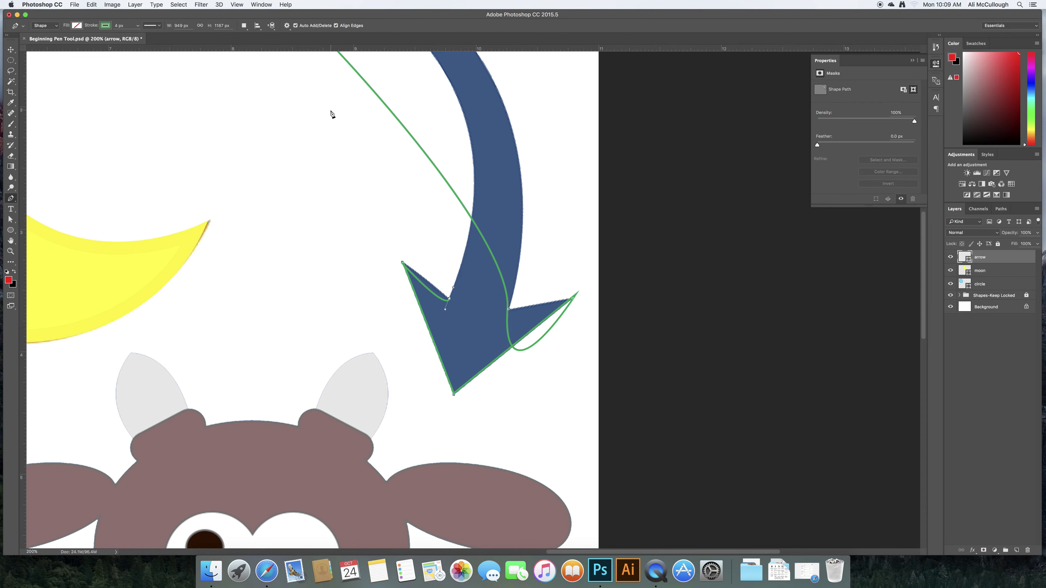
drag(329, 98, 432, 259)
drag(282, 67, 311, 111)
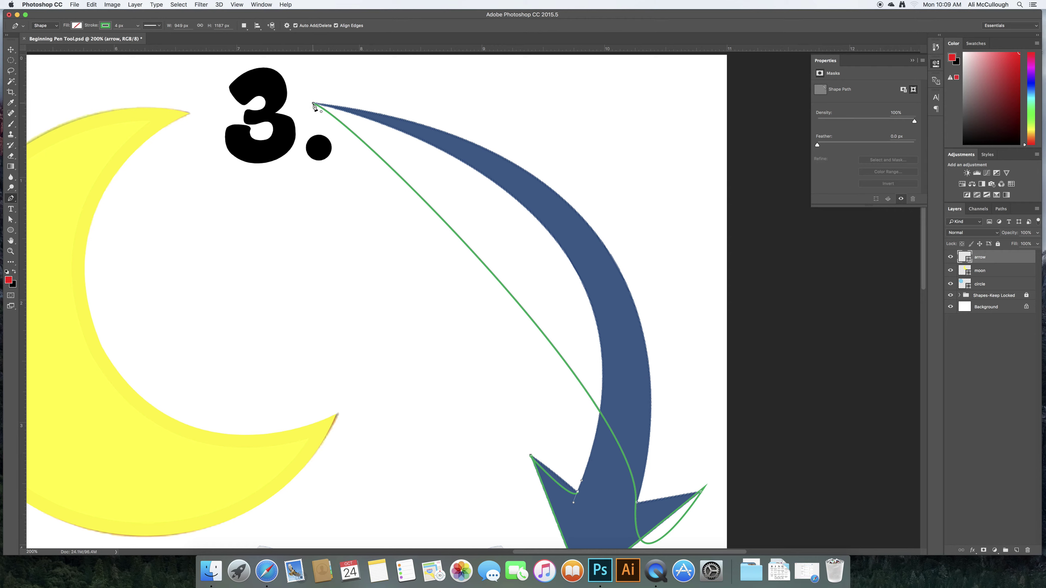
click(314, 106)
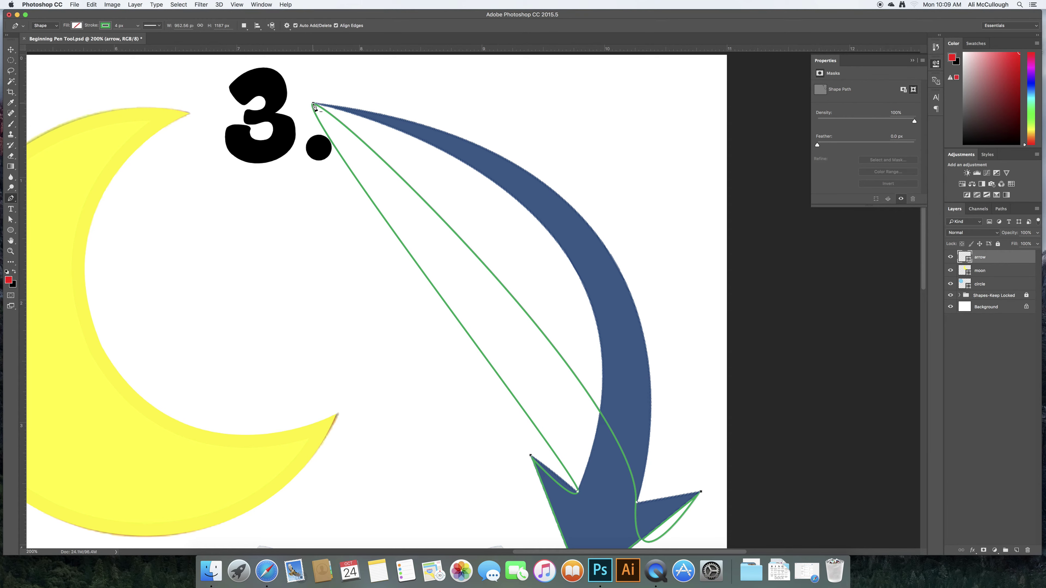
- With the Direct Selection tool, extend the upper handle of the left inner notch anchor towards the arrow's shaft
scroll(551, 182, down, 3)
scroll(551, 181, right, 5)
scroll(475, 145, right, 1)
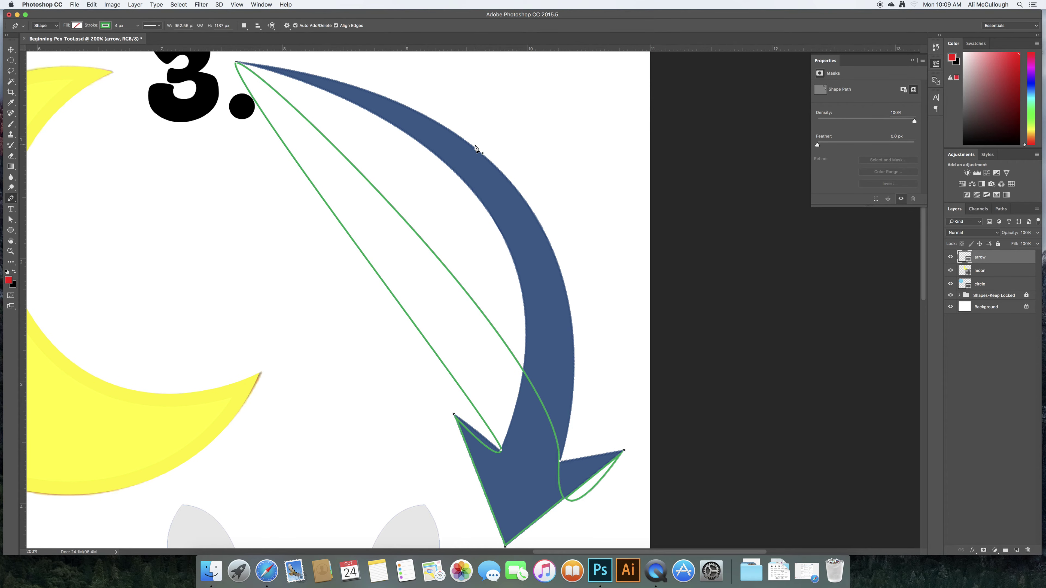
key(super+plus)
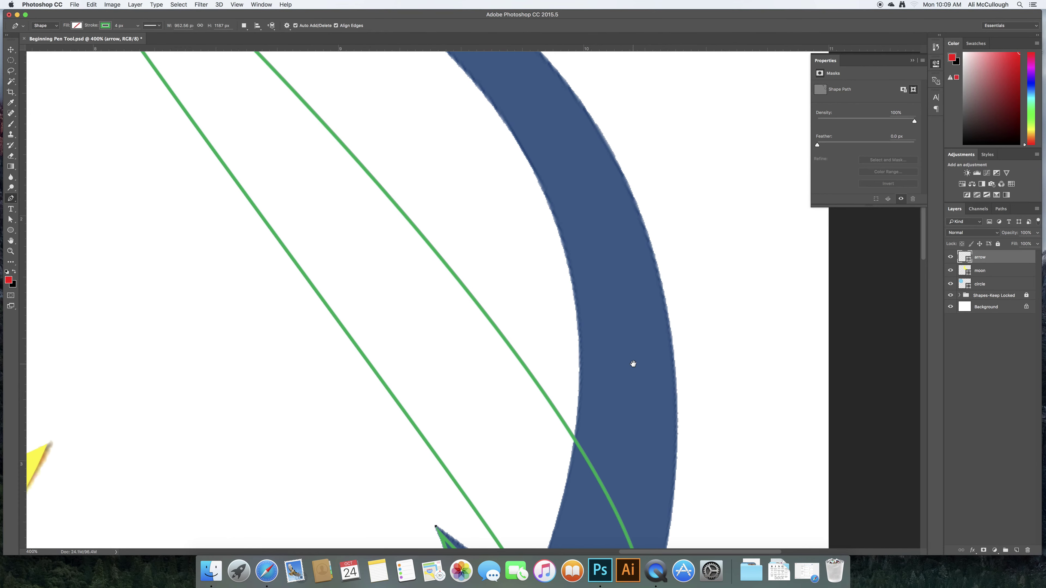
key(super+plus)
scroll(531, 164, down, 5)
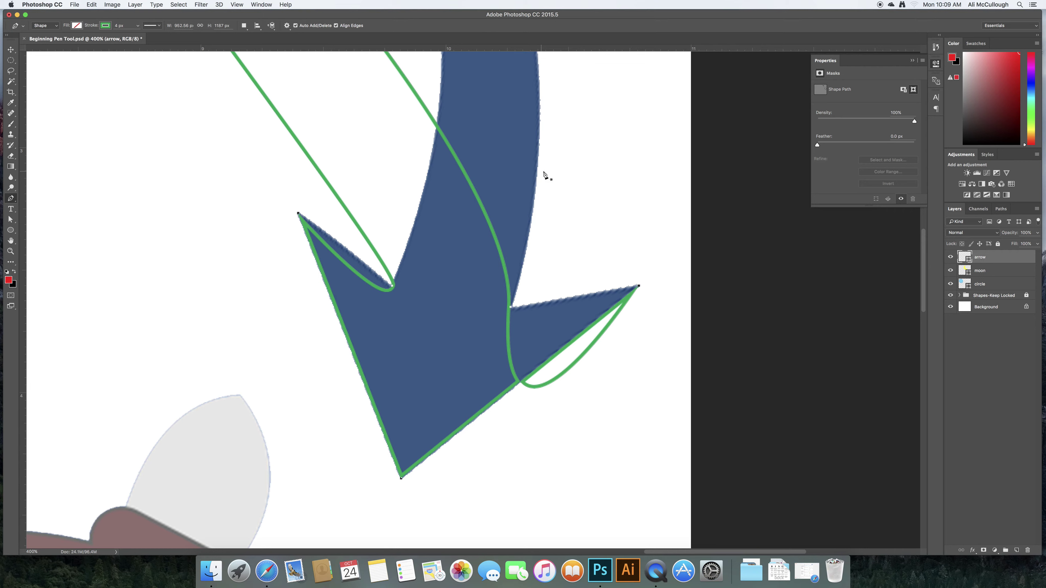
click(11, 219)
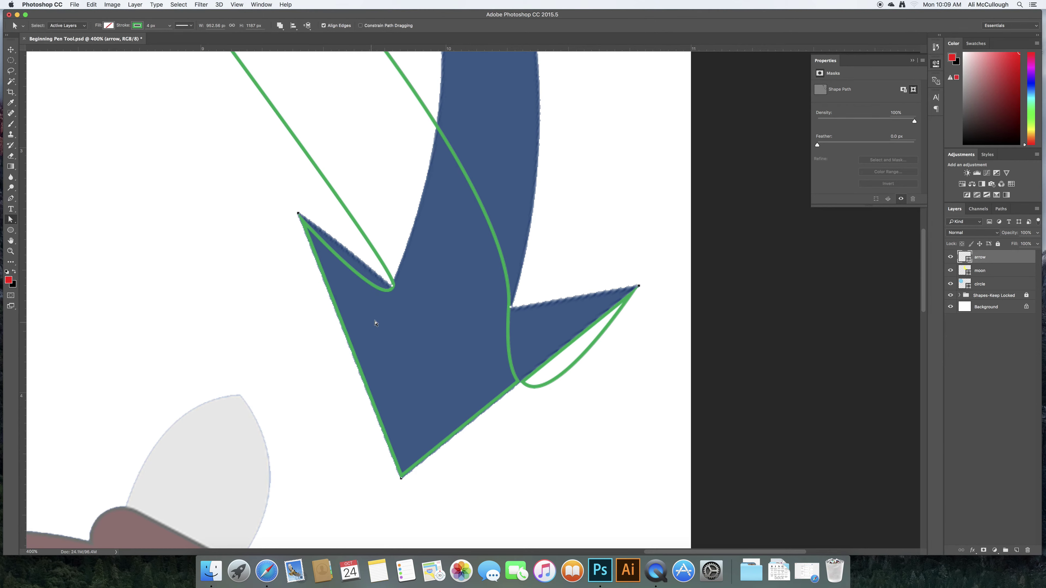
click(391, 288)
drag(399, 263, 453, 169)
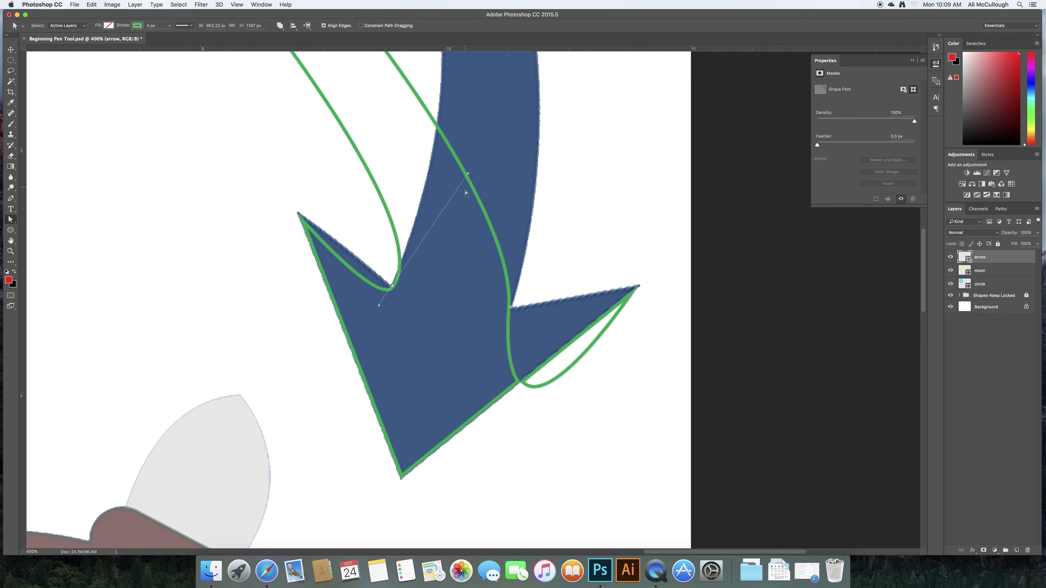
- Collapse the left inner notch anchor's lower handle onto the anchor to straighten the edge to the arrowhead's left point
drag(479, 143, 547, 347)
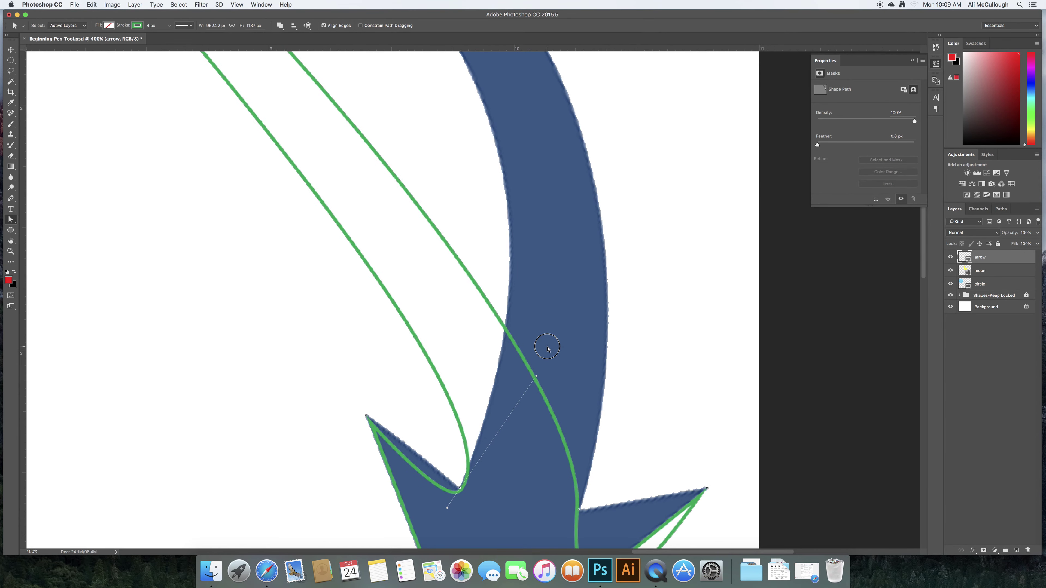
drag(542, 300, 498, 152)
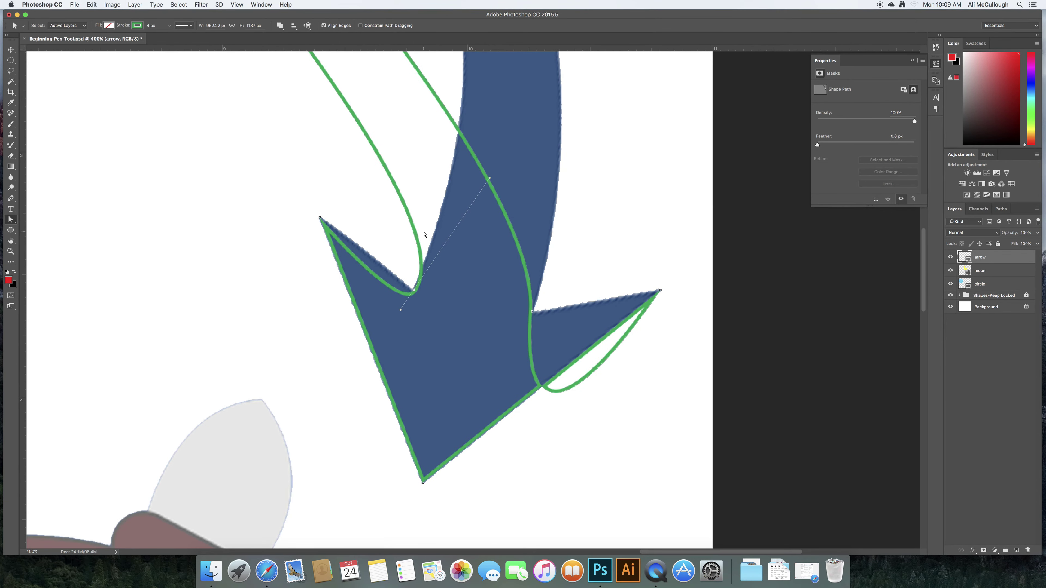
click(401, 311)
drag(401, 311, 414, 292)
mouse_move(413, 291)
mouse_down()
mouse_move(403, 312)
mouse_move(393, 283)
mouse_move(394, 314)
mouse_move(415, 294)
mouse_up()
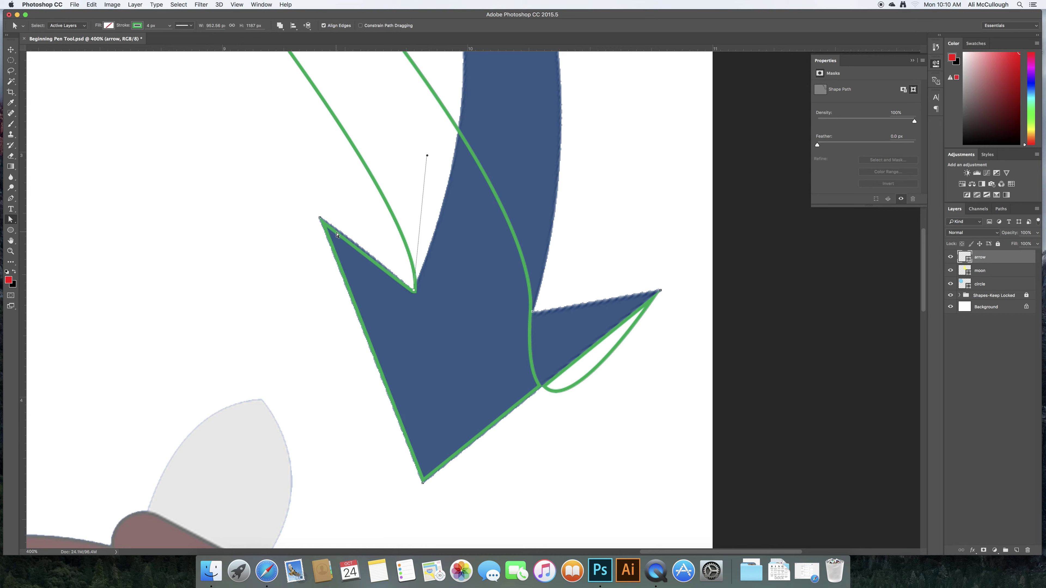
click(320, 218)
click(415, 291)
click(319, 219)
click(414, 291)
- Extend the left inner notch anchor's upper handle up across the shaft to bend the inner curve towards the arrow's edge
key(super+h)
key(super+minus)
key(super+minus)
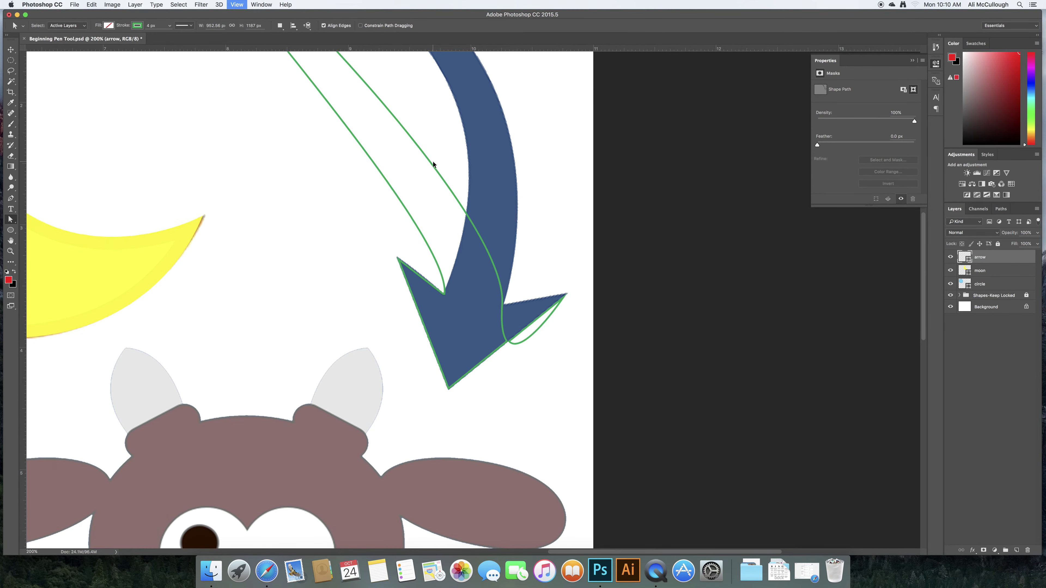
key(super+minus)
click(459, 296)
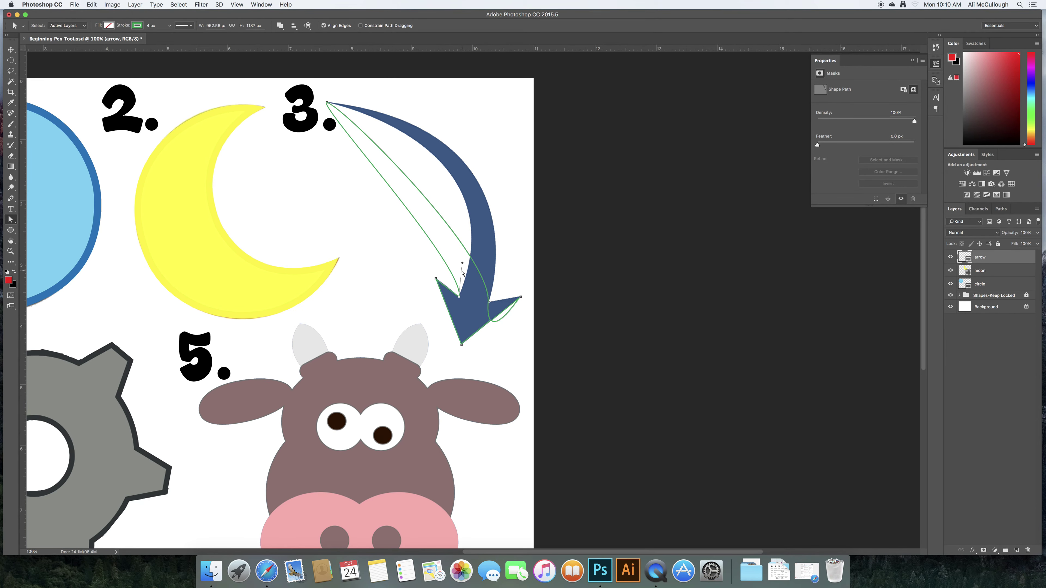
drag(461, 263, 497, 186)
click(329, 102)
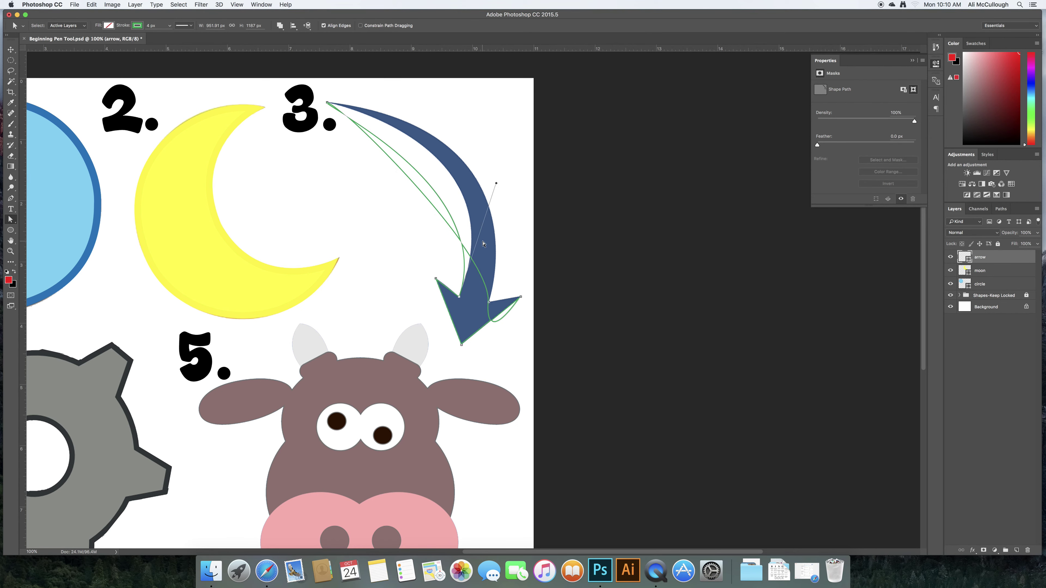
- Collapse the right inner notch anchor's lower handle onto the anchor to straighten the edge to the arrowhead's right point
key(super+equal)
key(super+equal)
key(super+equal)
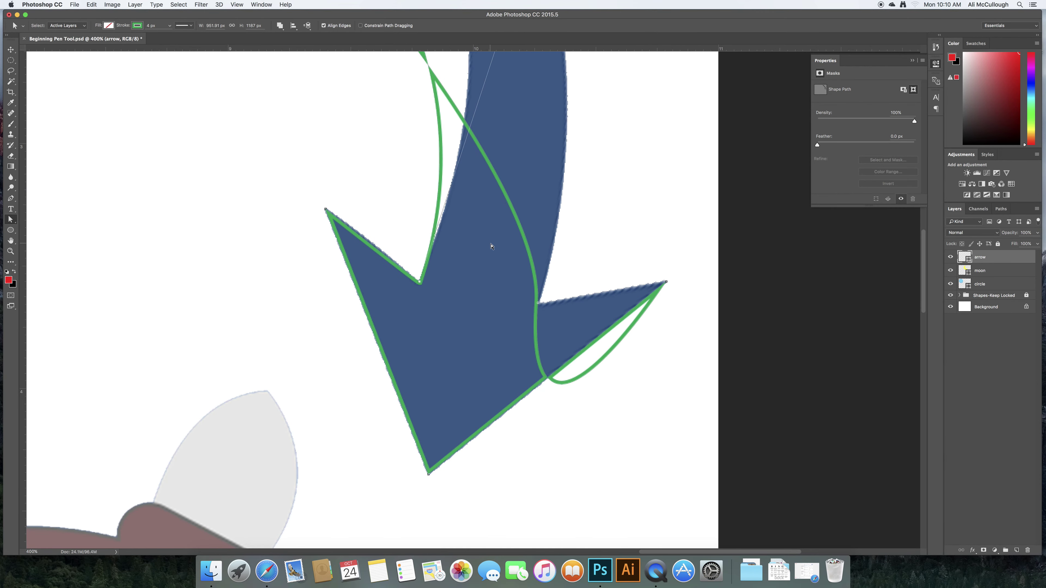
drag(666, 250, 590, 234)
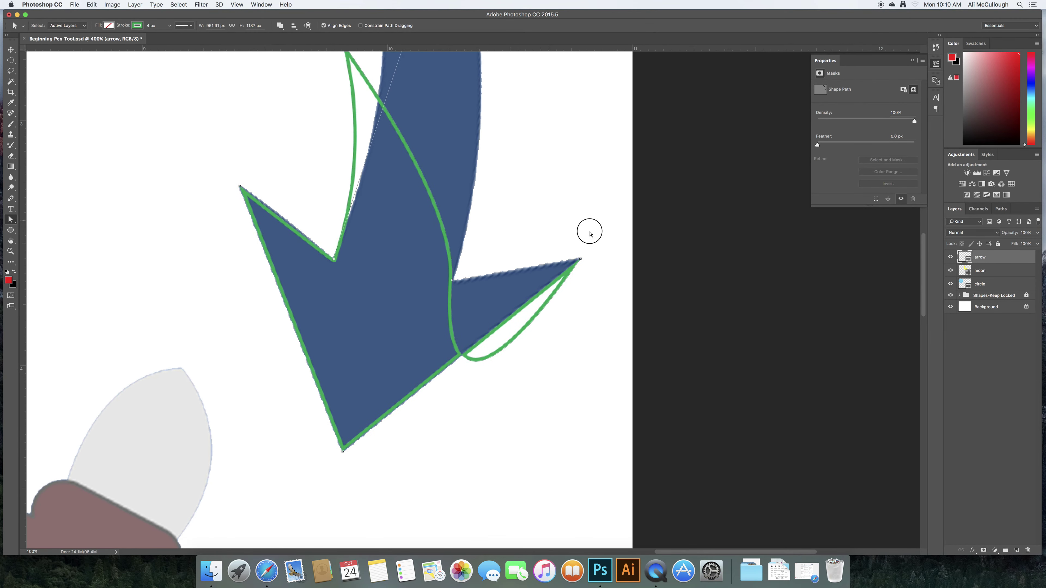
click(452, 281)
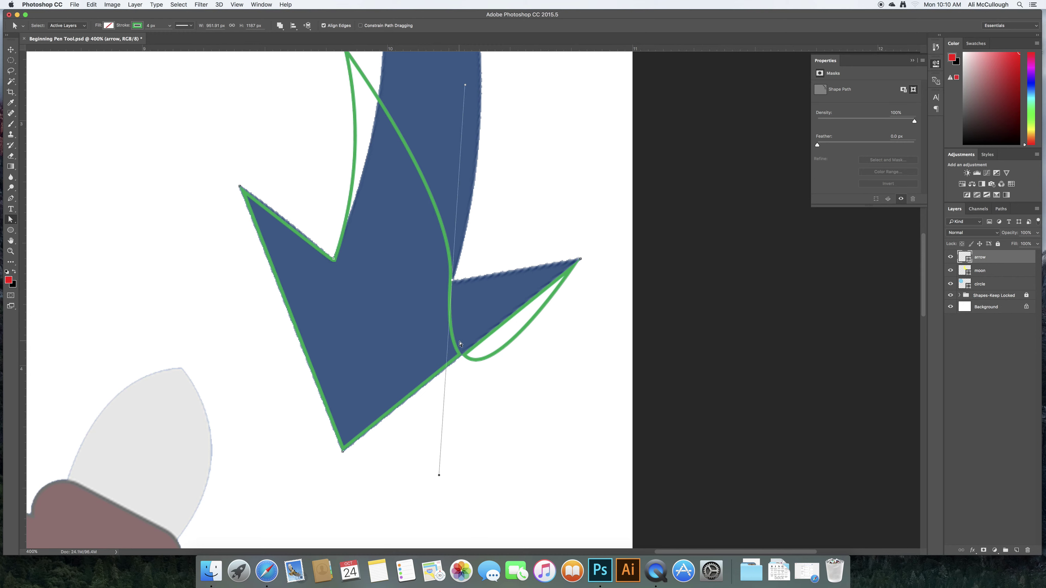
drag(439, 474, 452, 279)
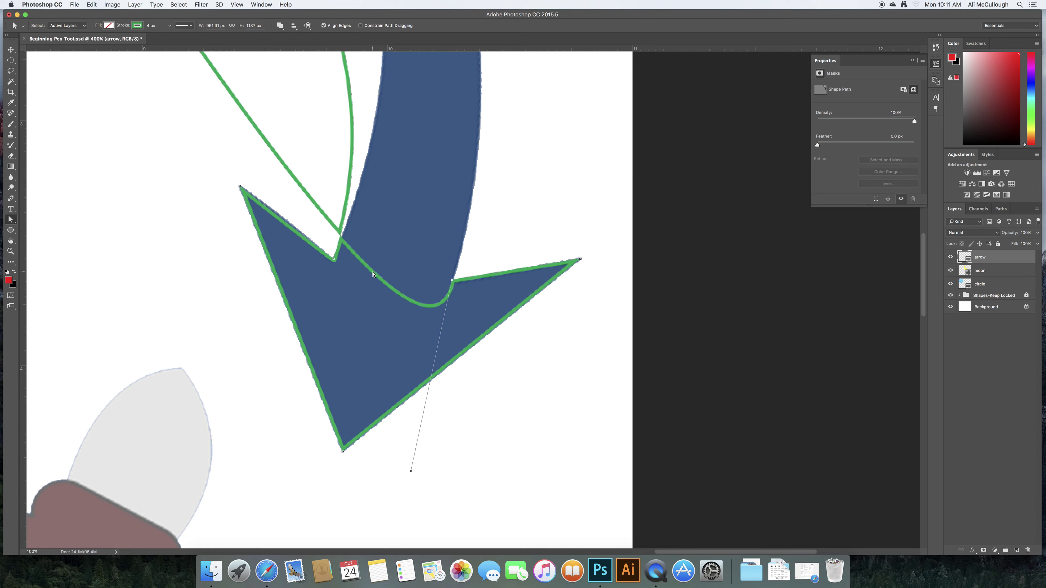
- Swing the right inner notch anchor's remaining handle up past the shaft so the outer curve follows the arrow's outer edge
key(super+minus)
key(super+minus)
key(super+minus)
drag(460, 342, 512, 106)
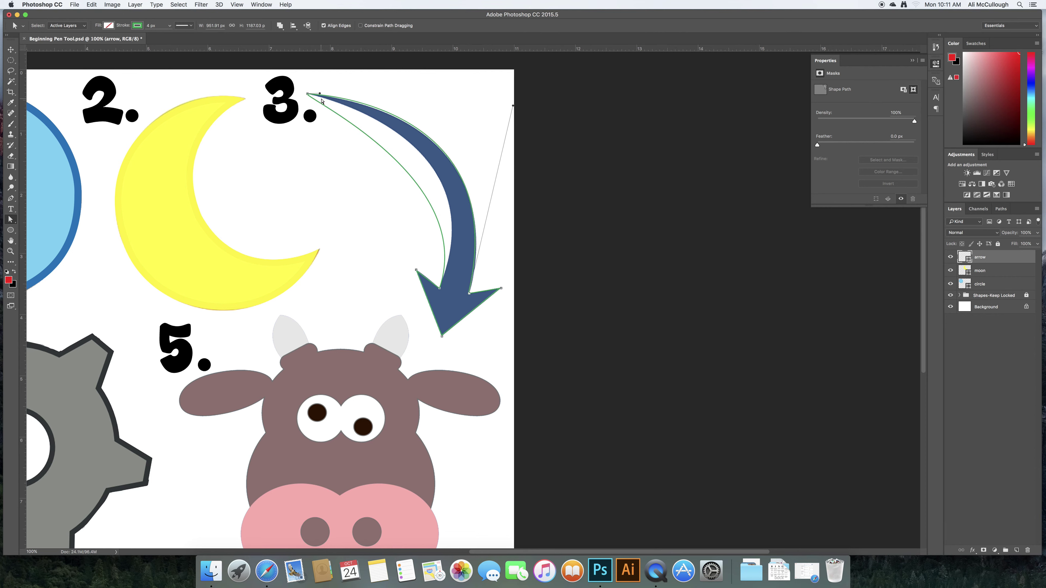
- Adjust the tail tip's inner handle and the left inner notch's upper handle to fit the curve to the shaft's inner edge
click(307, 94)
drag(319, 93, 394, 113)
drag(475, 176, 485, 171)
drag(394, 111, 405, 125)
drag(485, 172, 479, 174)
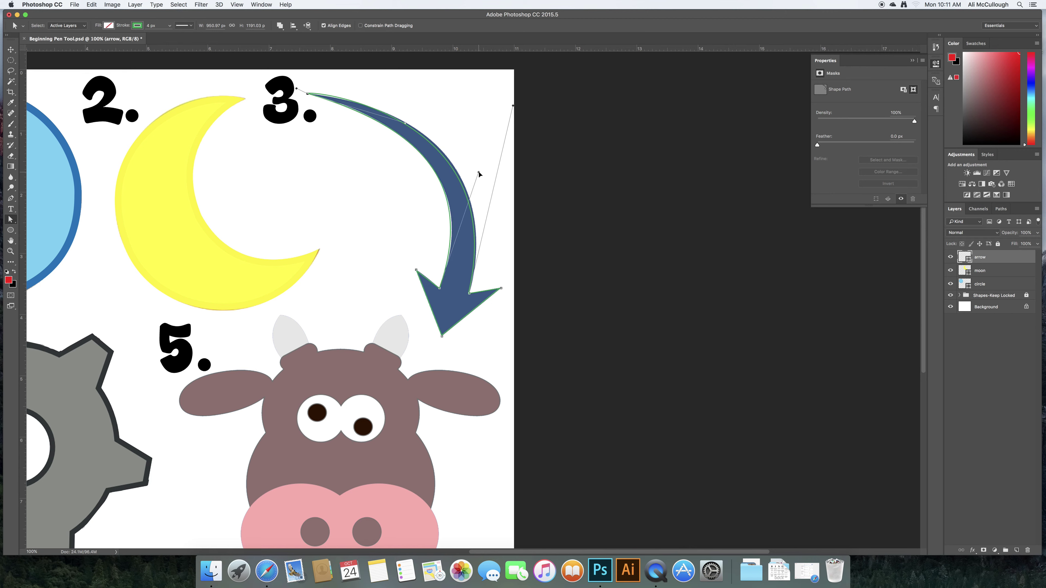
- Adjust the right inner notch's handle and the tail tip's outer handle to fit the shaft's outer edge, and deselect the path
drag(513, 105, 513, 108)
click(514, 110)
click(472, 297)
drag(513, 105, 514, 99)
click(306, 95)
drag(297, 88, 344, 111)
scroll(304, 94, up, 1)
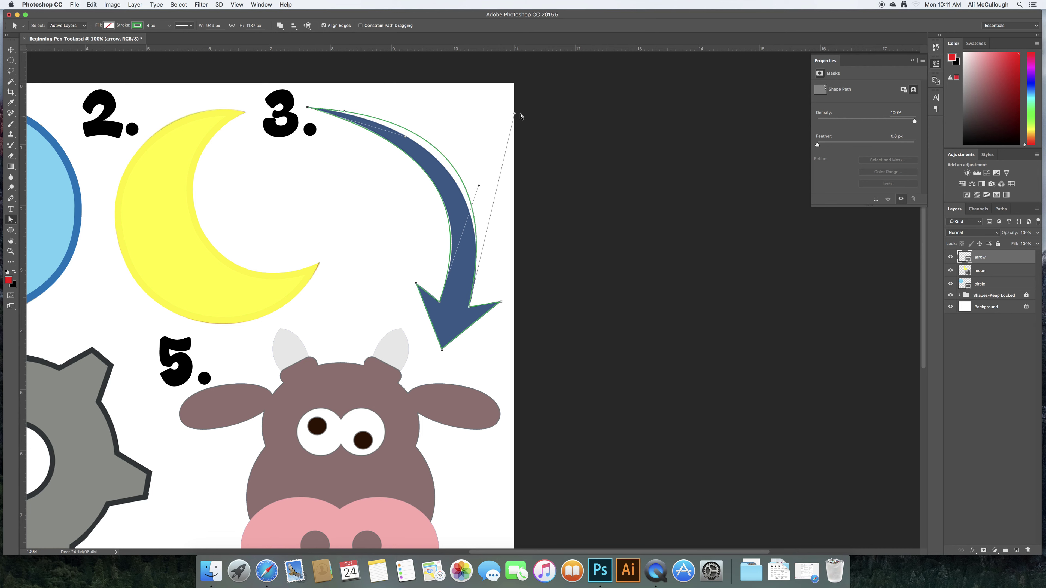
drag(514, 114, 509, 133)
click(549, 195)
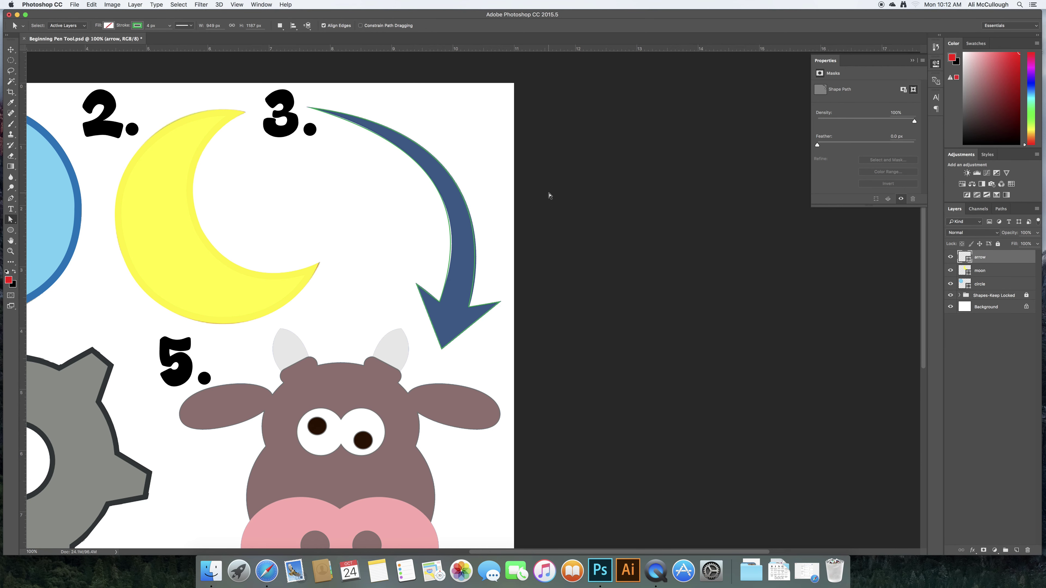
- Fill the arrow shape with a light yellow-green swatch
scroll(548, 196, down, 10)
scroll(924, 338, up, 15)
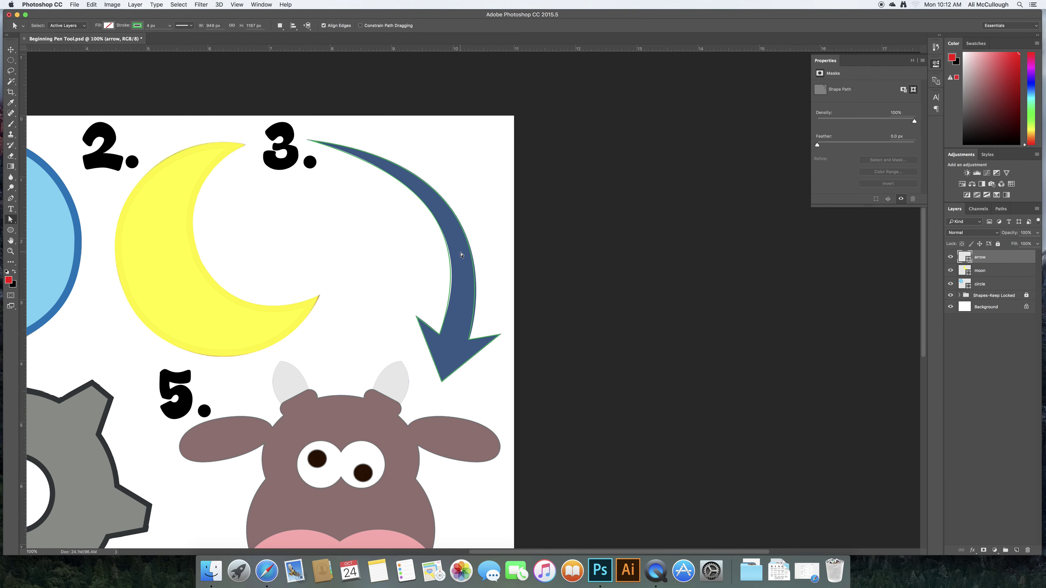
click(109, 26)
click(135, 114)
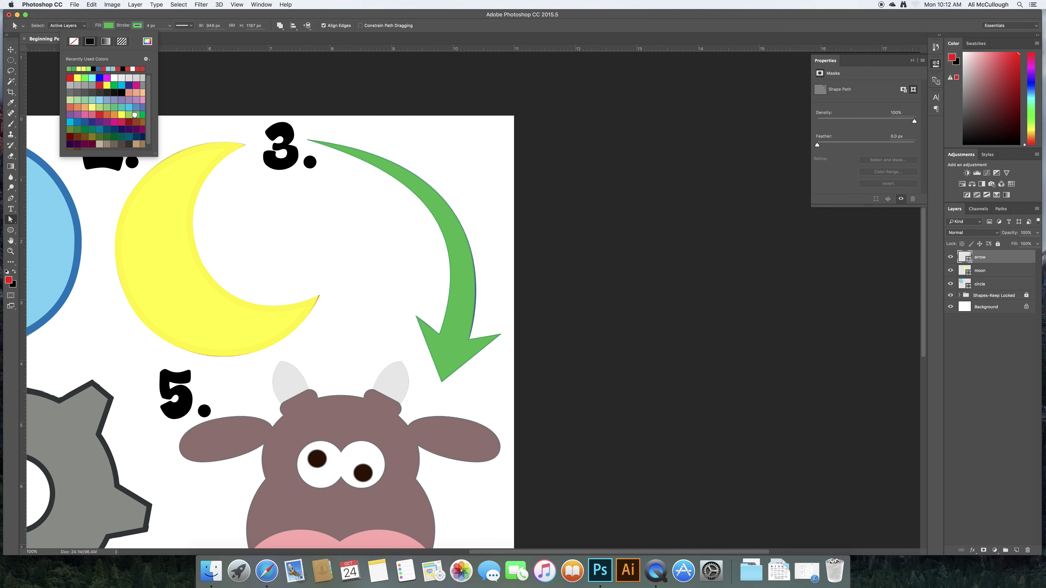
click(129, 114)
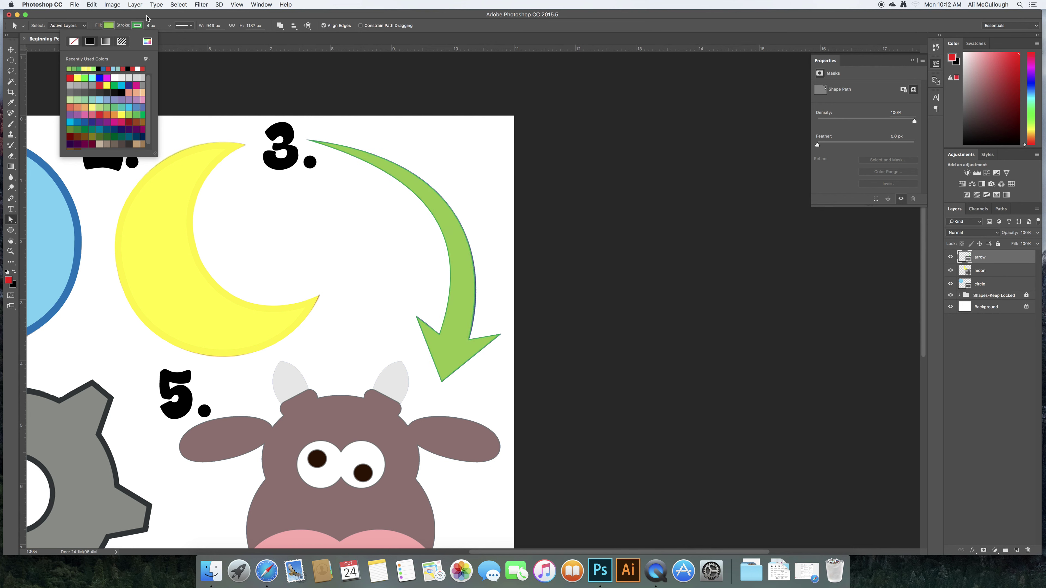
- Set the arrow shape's stroke width to 8 px
click(164, 25)
text(8)
key(Return)
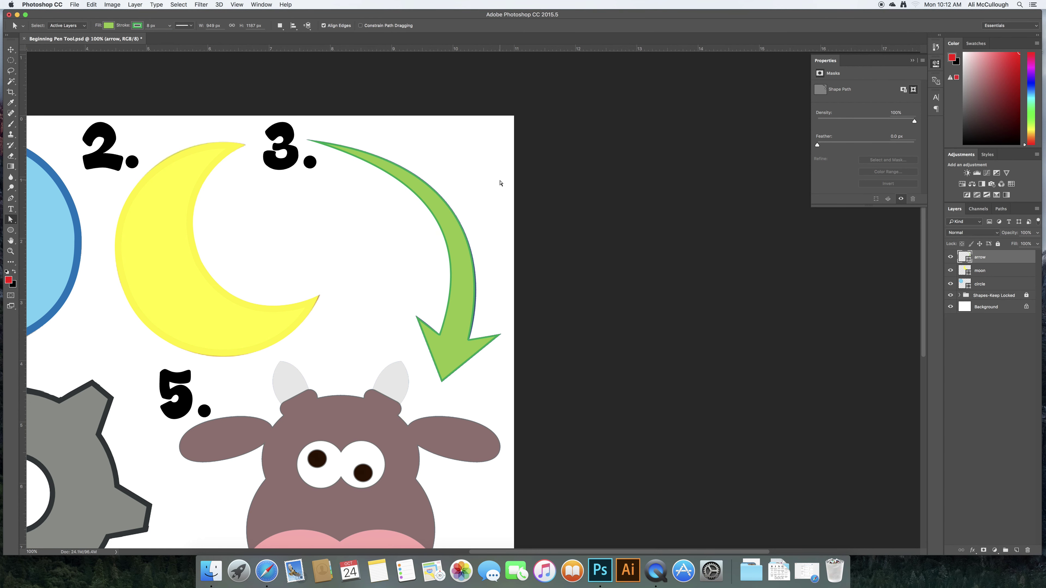
- Hide and show the arrow, moon and circle layers one after another to compare the traced shapes with the originals
scroll(387, 152, right, 5)
drag(527, 552, 416, 546)
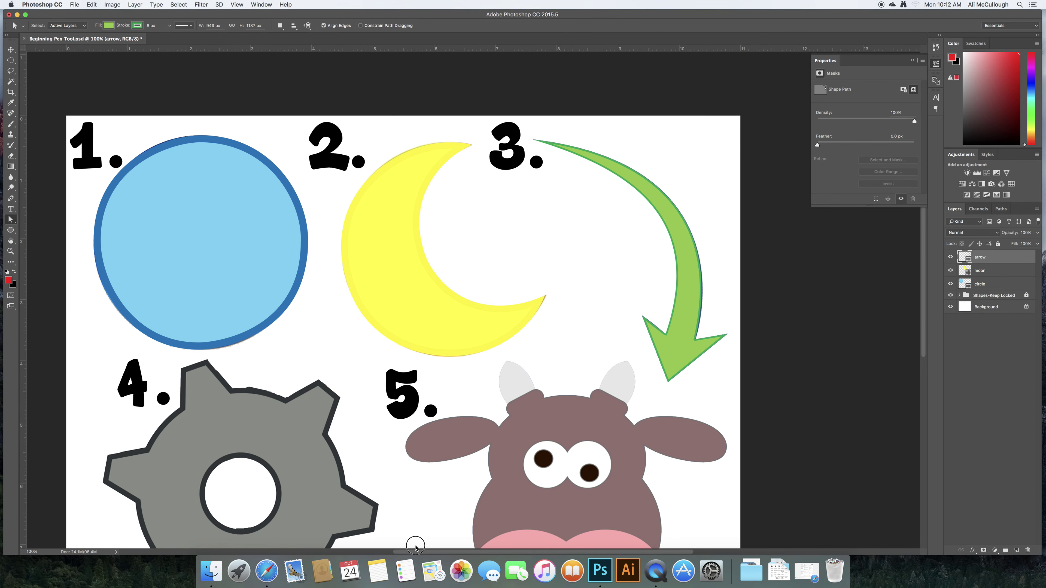
click(950, 257)
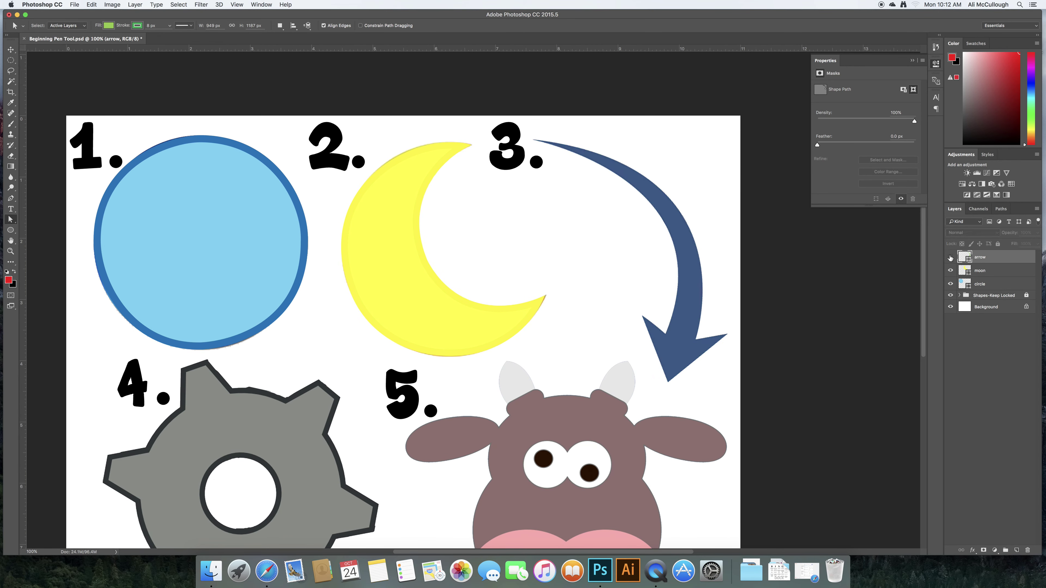
click(950, 258)
click(950, 270)
click(950, 270)
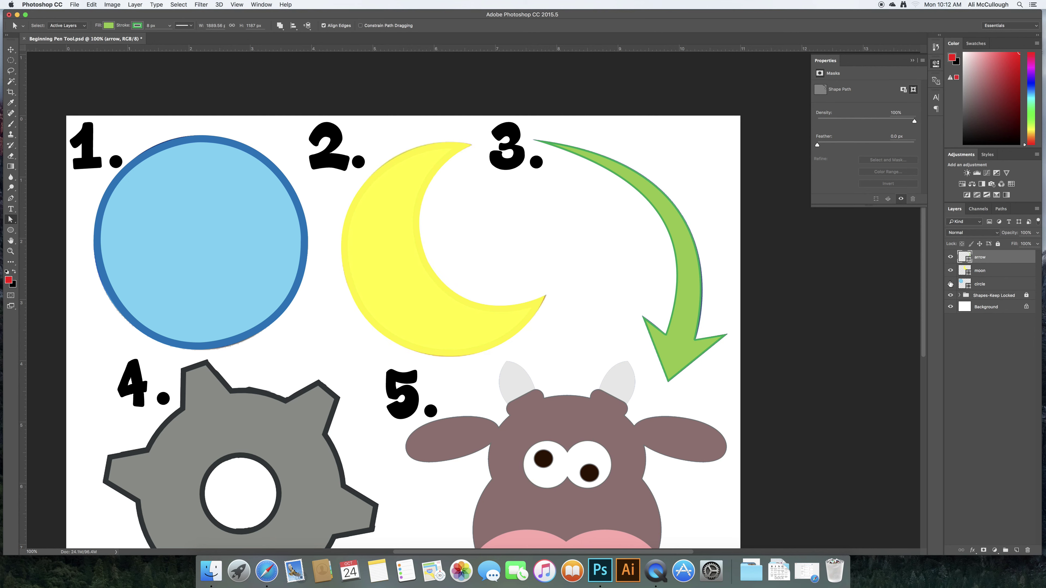
click(950, 284)
click(950, 283)
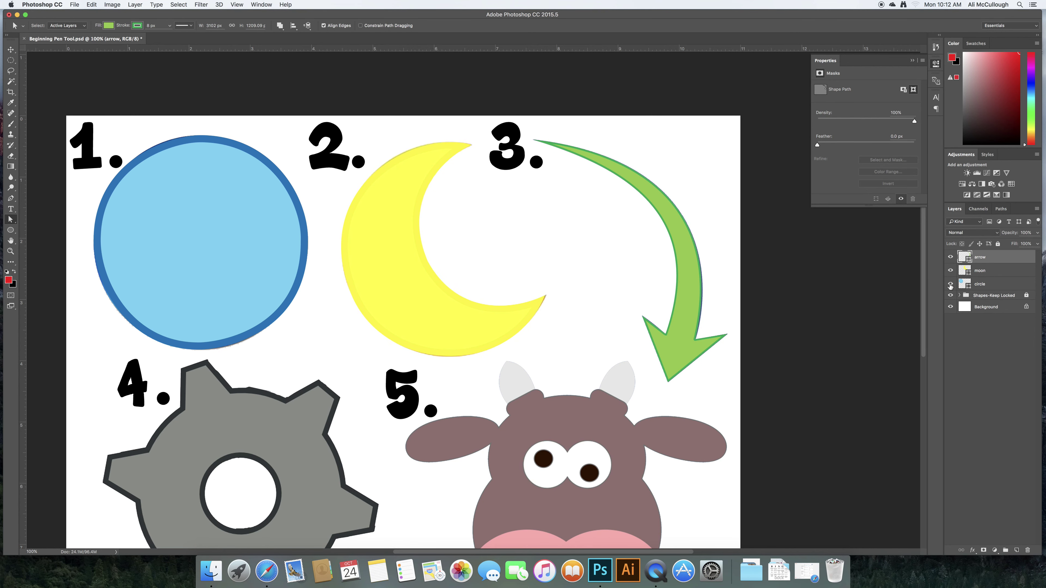